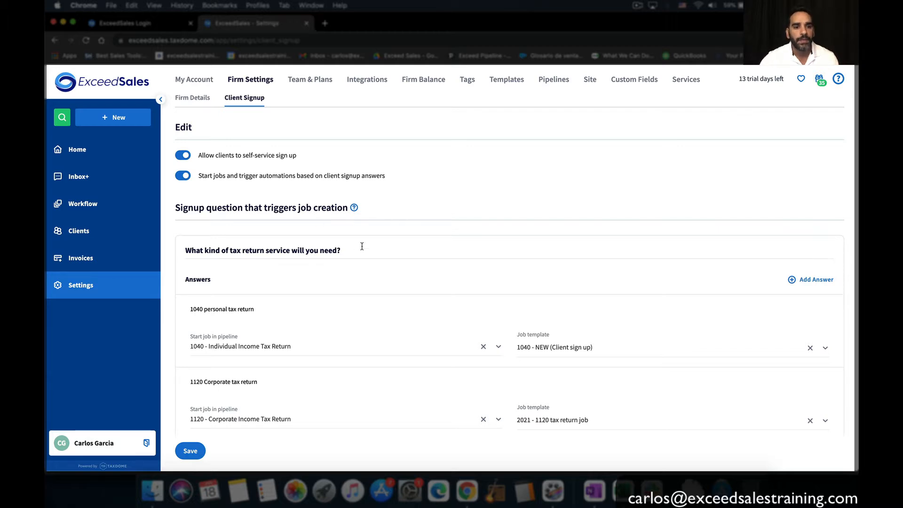
# Clear the pipeline and job template from both the 1040 and 1120 answers
pyautogui.moveTo(363, 246); pyautogui.dragTo(187, 237)
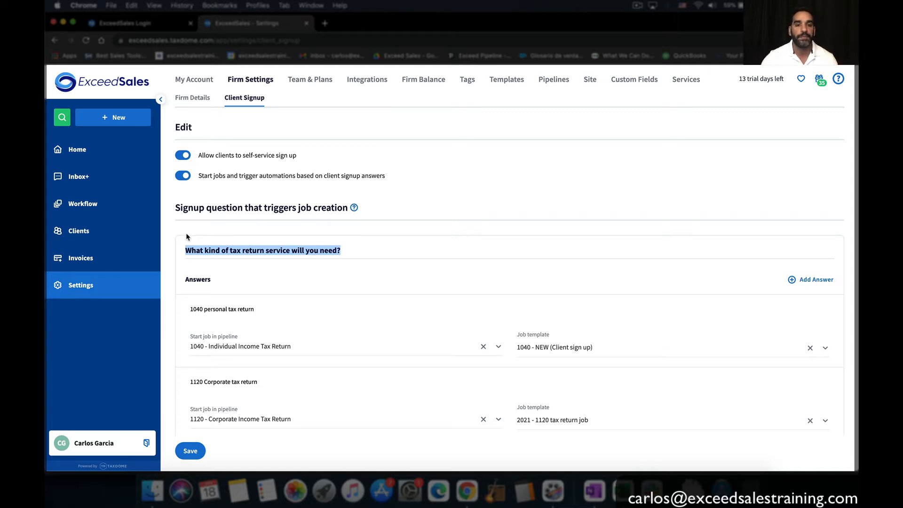
pyautogui.click(478, 351)
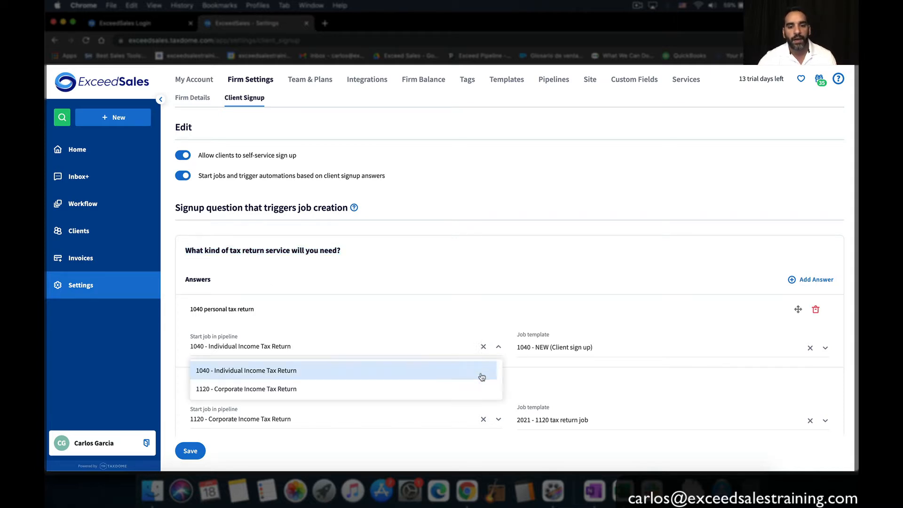
pyautogui.click(484, 347)
pyautogui.click(484, 419)
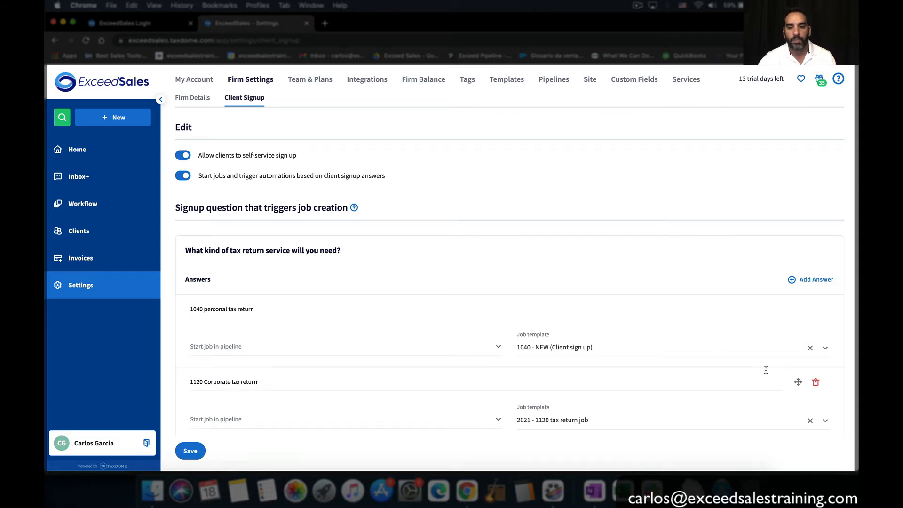
pyautogui.click(810, 348)
pyautogui.click(811, 421)
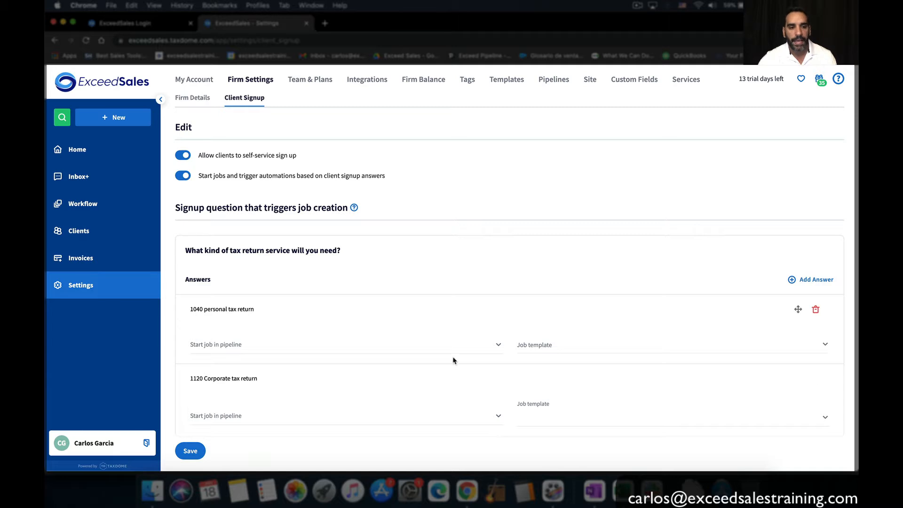
# Add two blank answers to the question, then delete the extra empty row
pyautogui.click(274, 307)
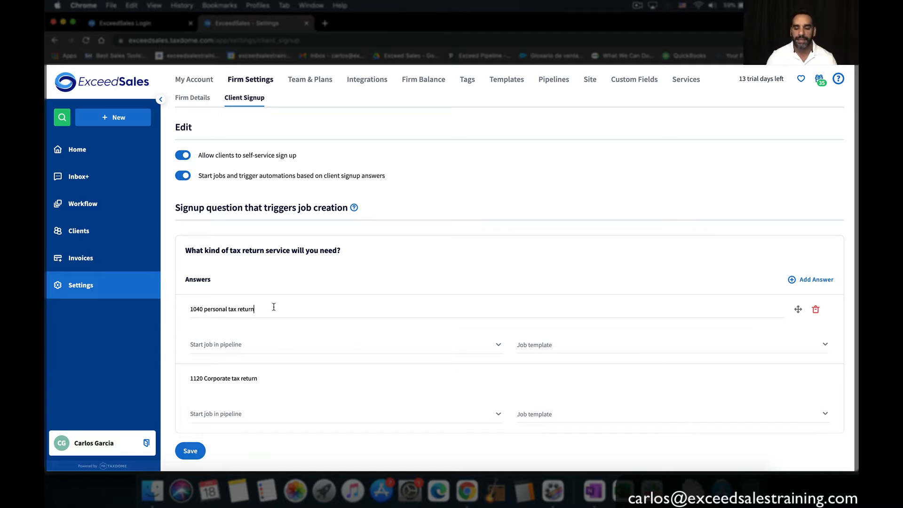
pyautogui.scroll(-1, 426, 307)
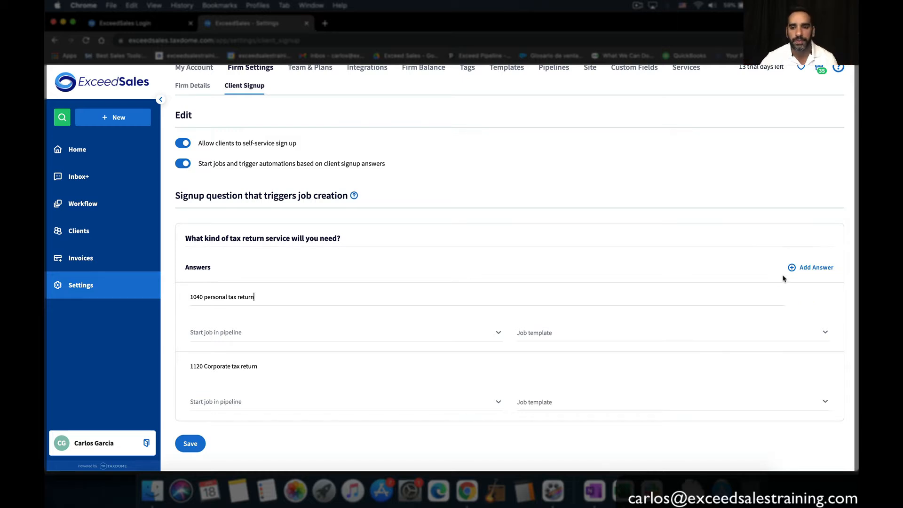
pyautogui.click(807, 269)
pyautogui.click(807, 270)
pyautogui.click(807, 270)
pyautogui.scroll(-5, 778, 279)
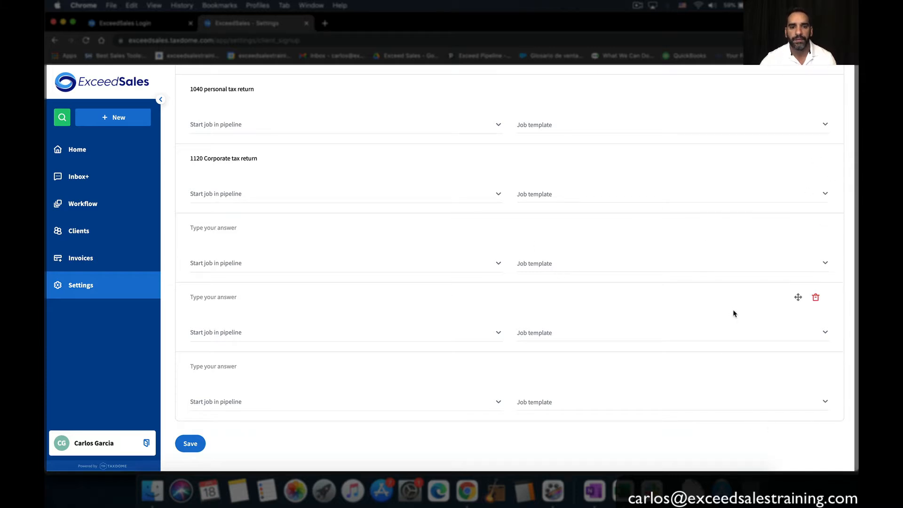
pyautogui.scroll(3, 494, 251)
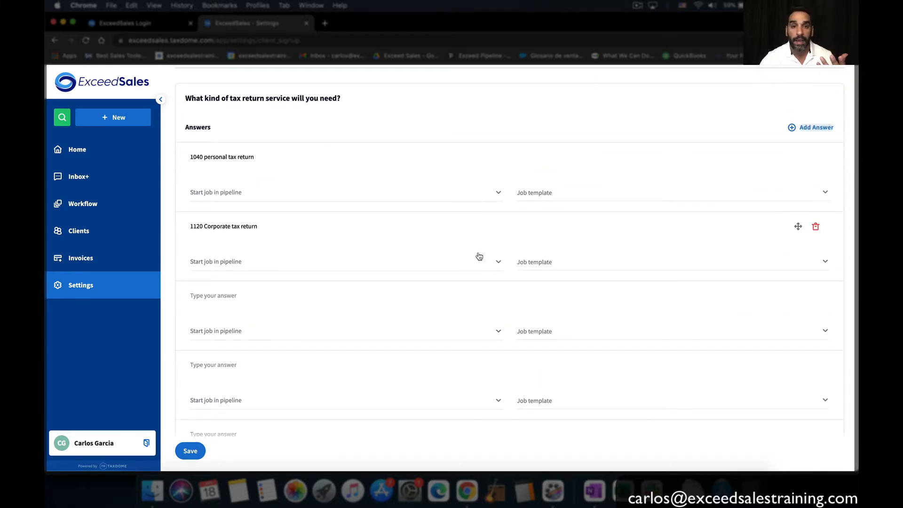
pyautogui.scroll(-2, 606, 278)
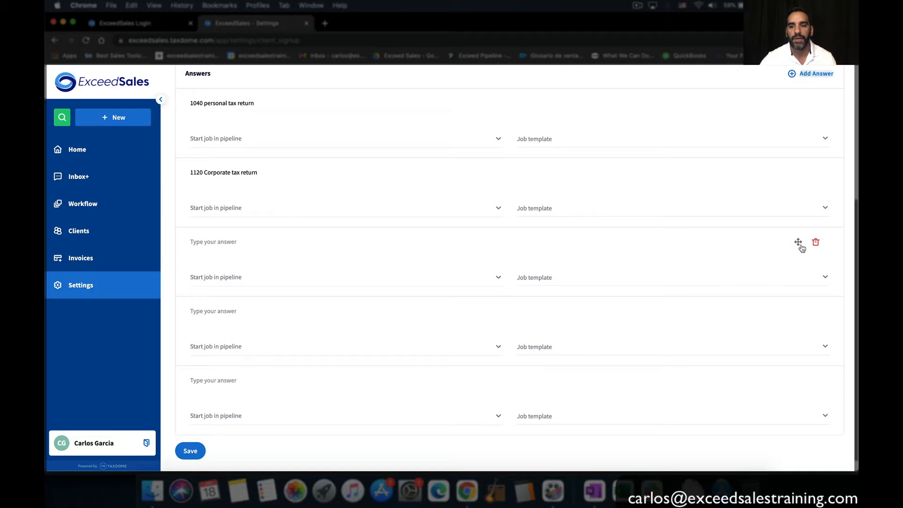
pyautogui.scroll(5, 816, 245)
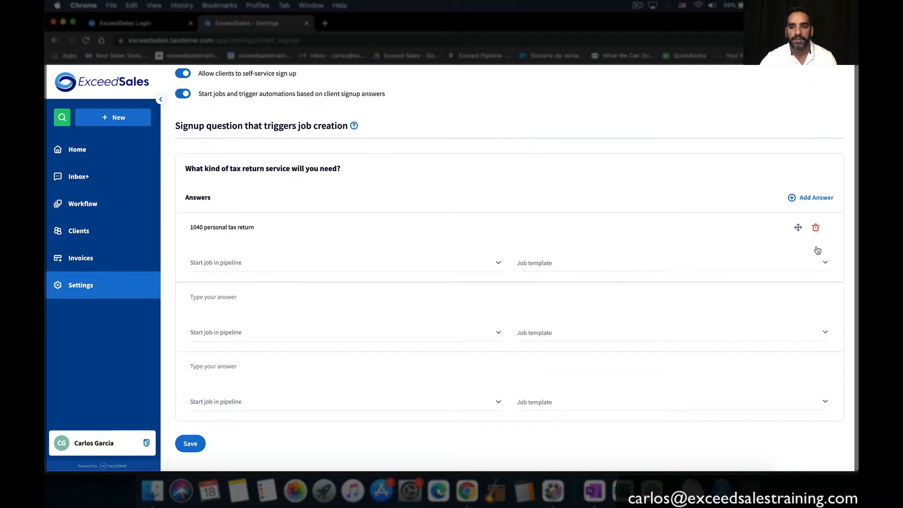
pyautogui.click(816, 297)
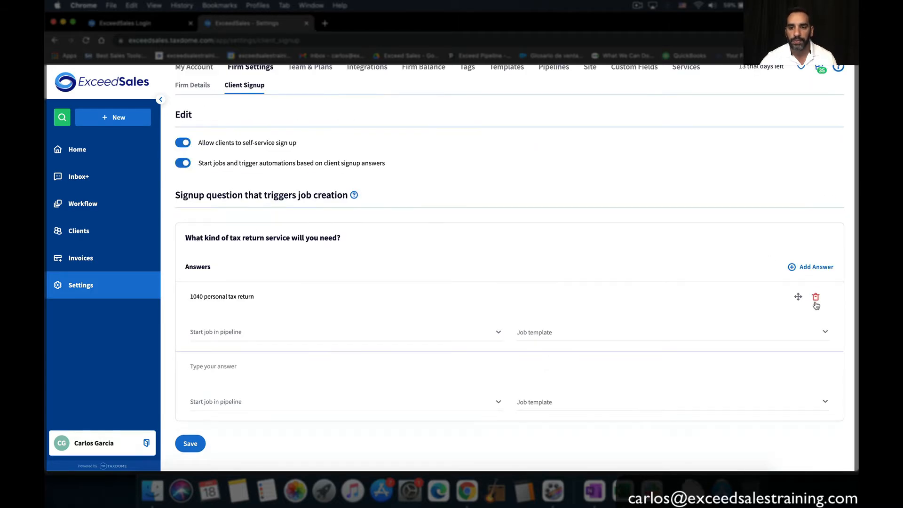
# Enter '1120 corporate tax return' as the second answer, correcting the typo
pyautogui.click(272, 298)
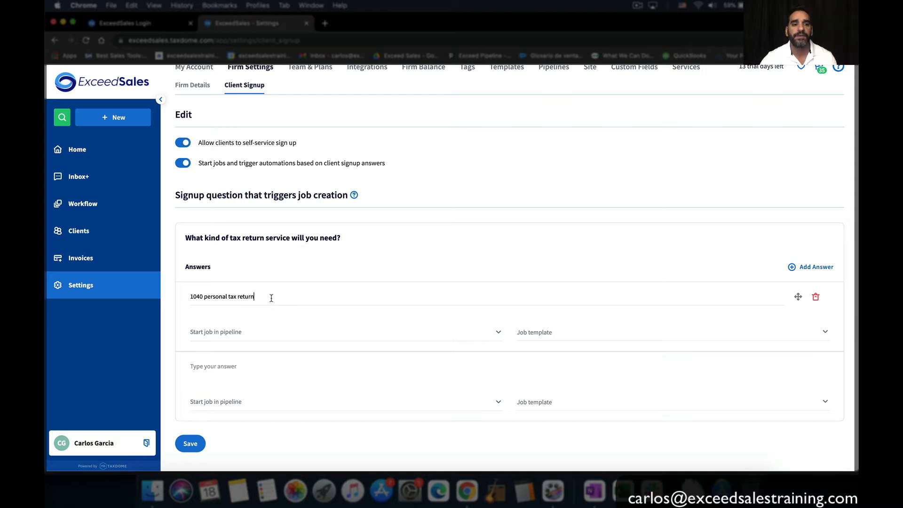
pyautogui.moveTo(257, 297); pyautogui.dragTo(159, 300)
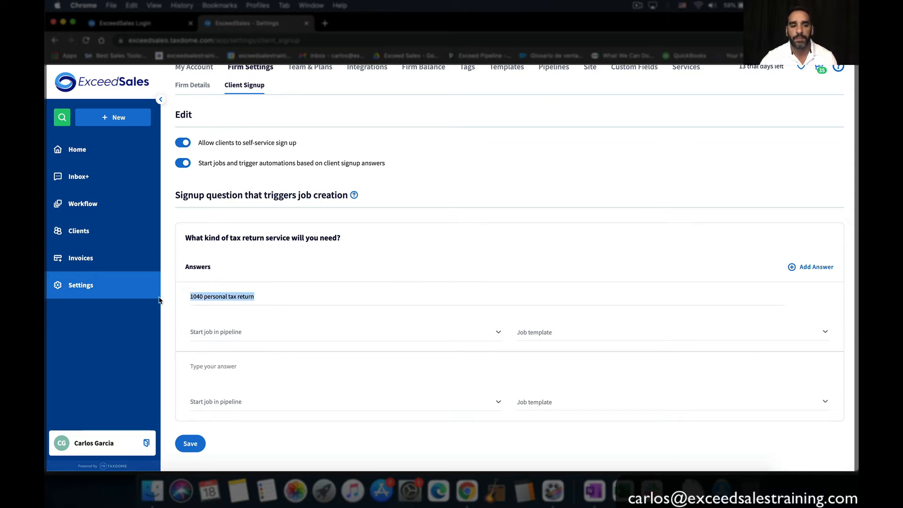
pyautogui.click(230, 366)
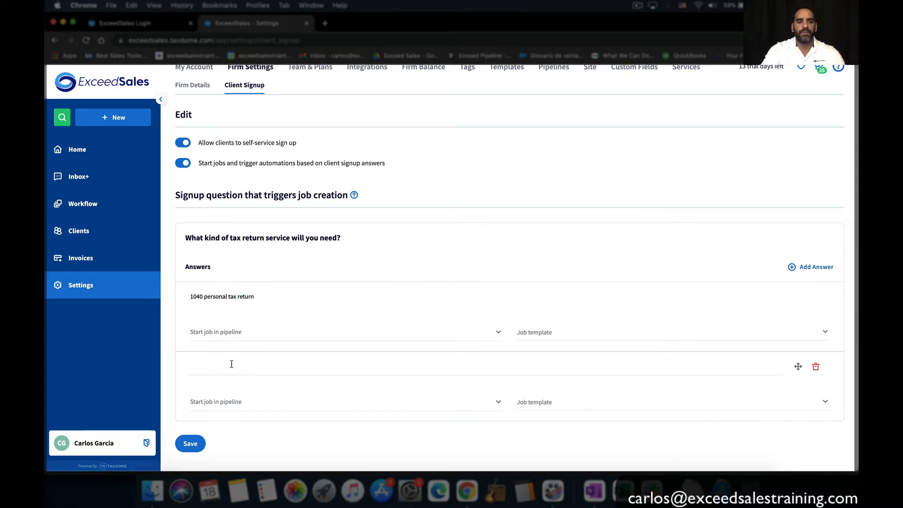
pyautogui.write('1120 corpo')
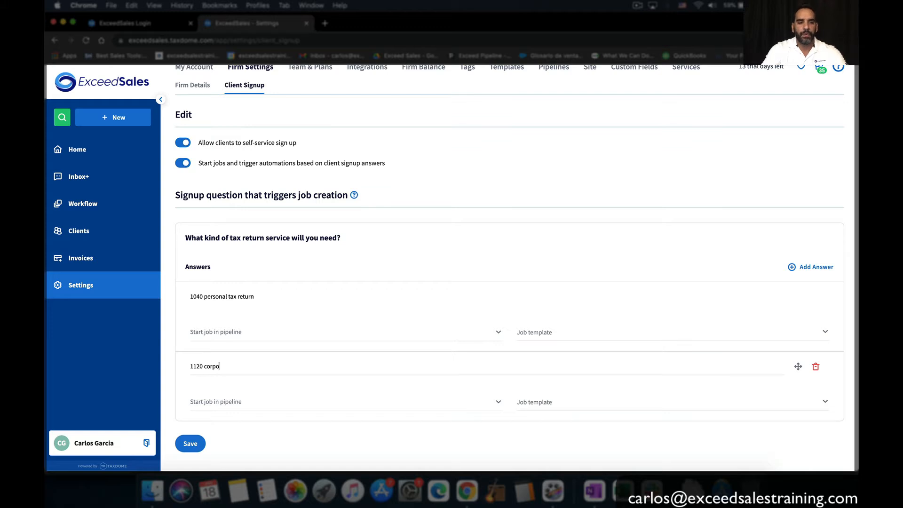
pyautogui.write('rate tax re')
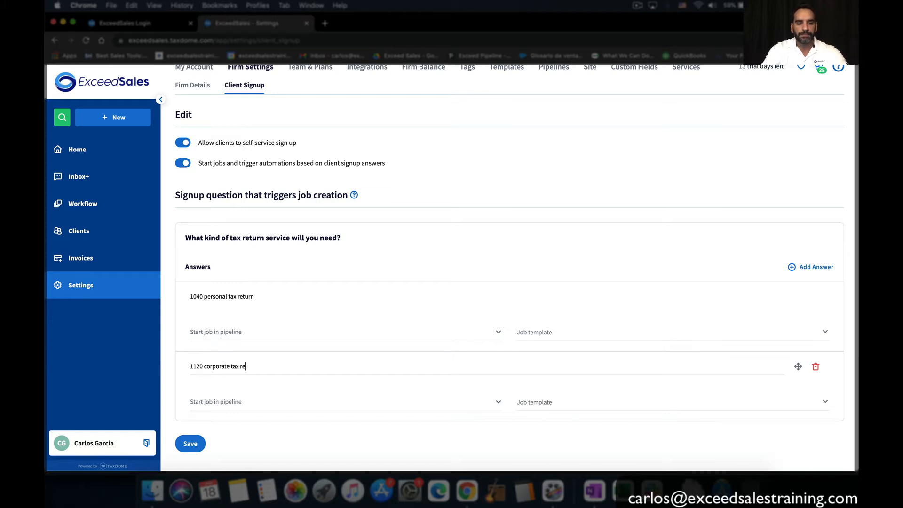
pyautogui.write('turn')
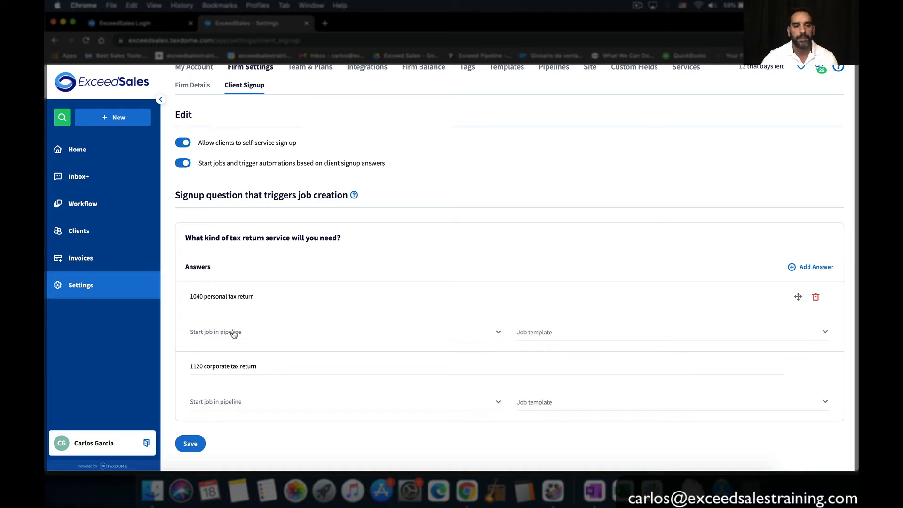
# Route the 1040 answer to the '1040 - Individual Income Tax Return' pipeline and open Settings in a new tab
pyautogui.click(258, 334)
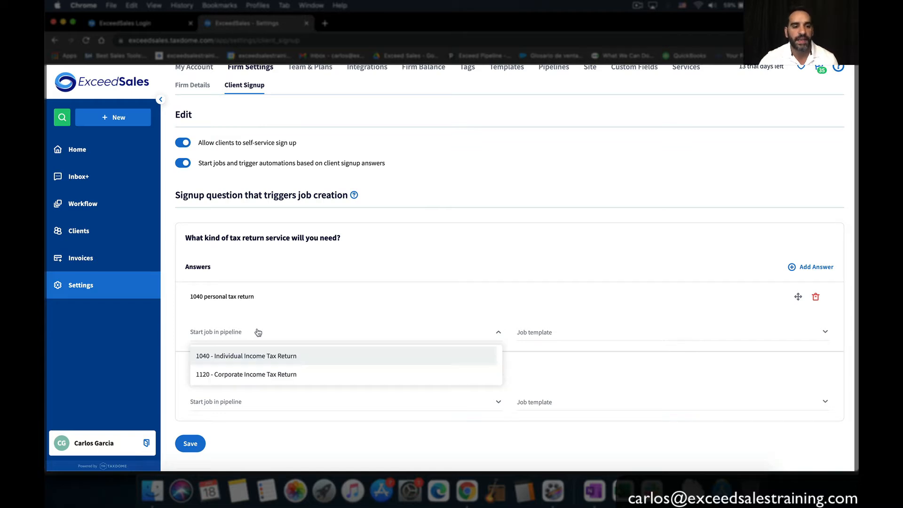
pyautogui.click(259, 354)
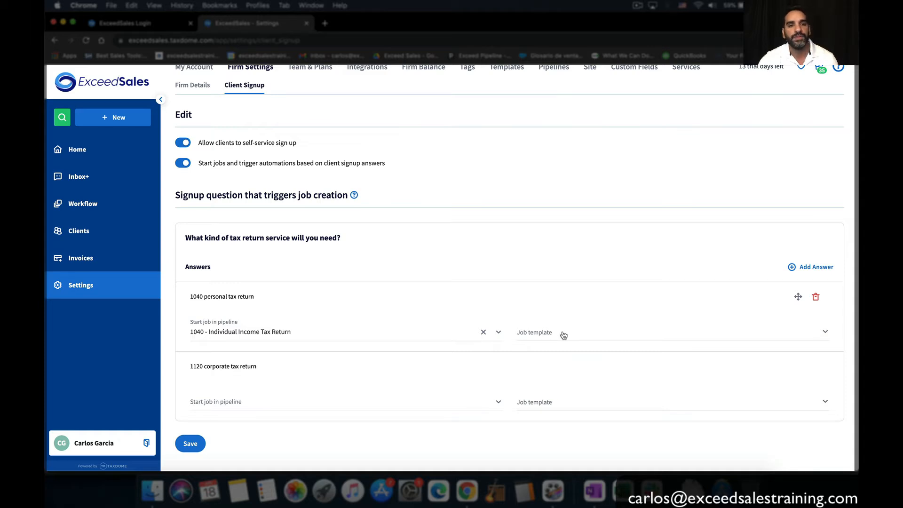
pyautogui.rightClick(104, 284)
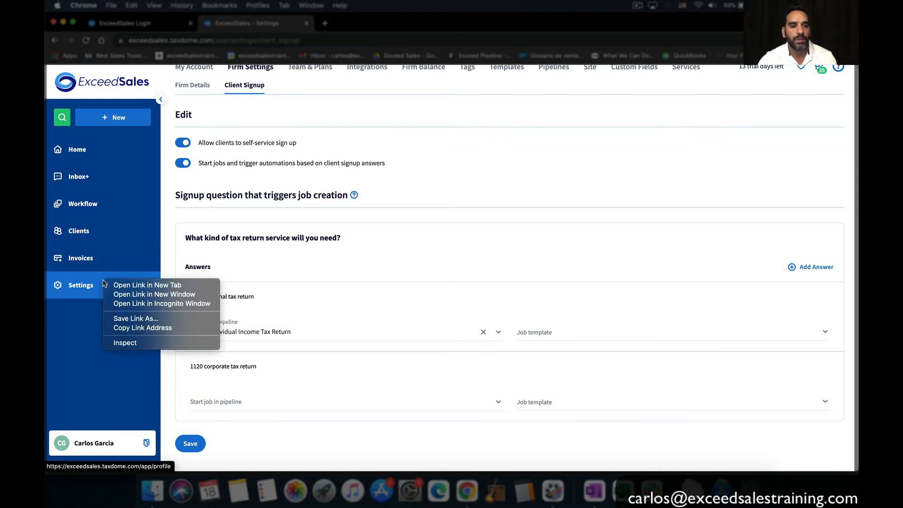
pyautogui.click(136, 288)
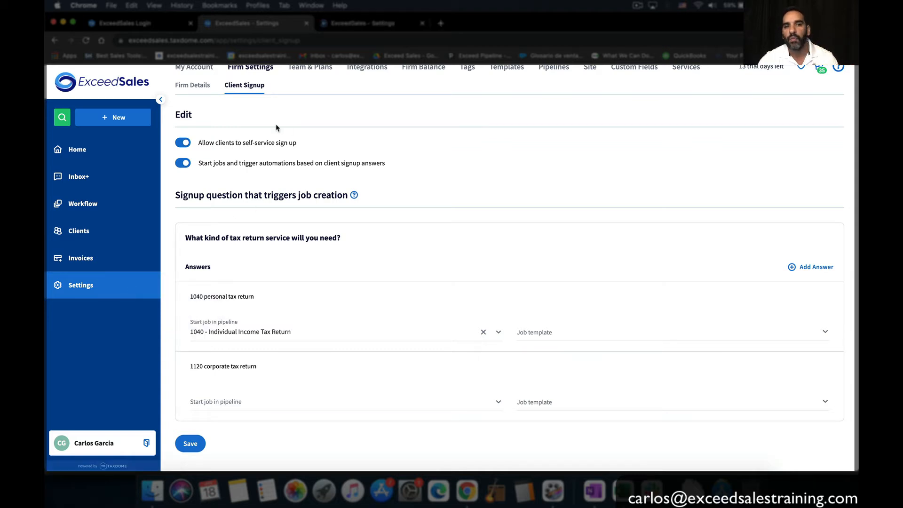
# In the new Settings tab, go to Templates > Jobs and open '1040 - NEW (Client sign up)'
pyautogui.click(380, 26)
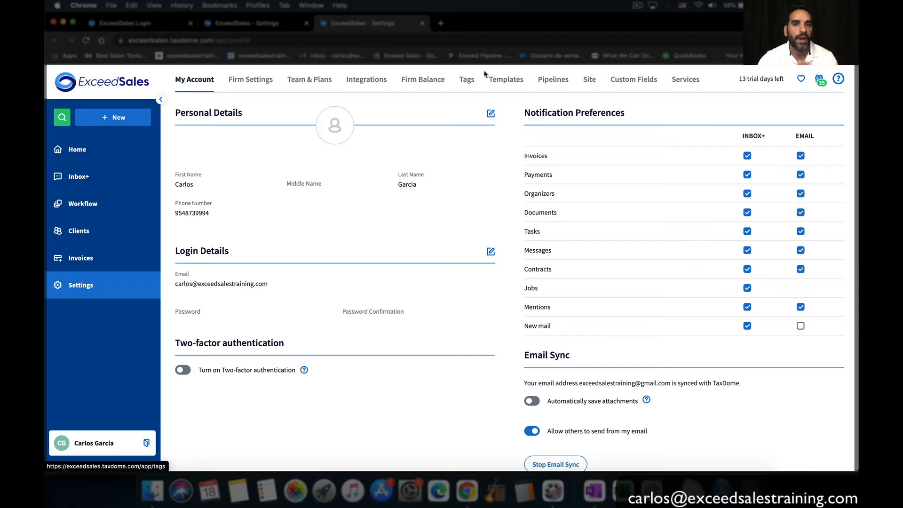
pyautogui.click(500, 81)
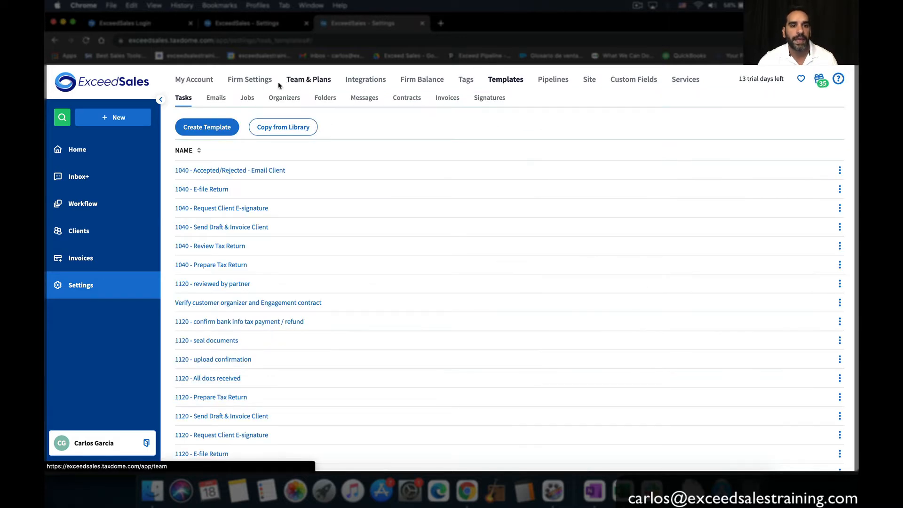
pyautogui.click(249, 98)
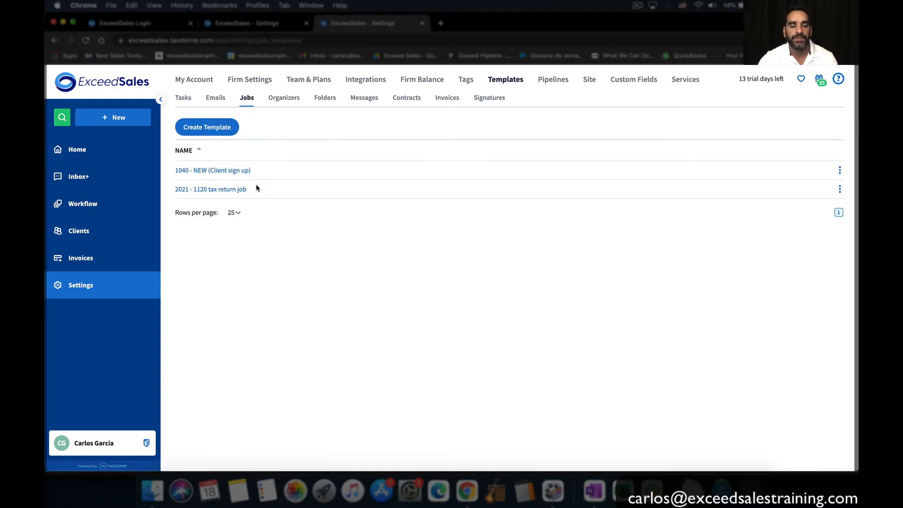
pyautogui.click(234, 173)
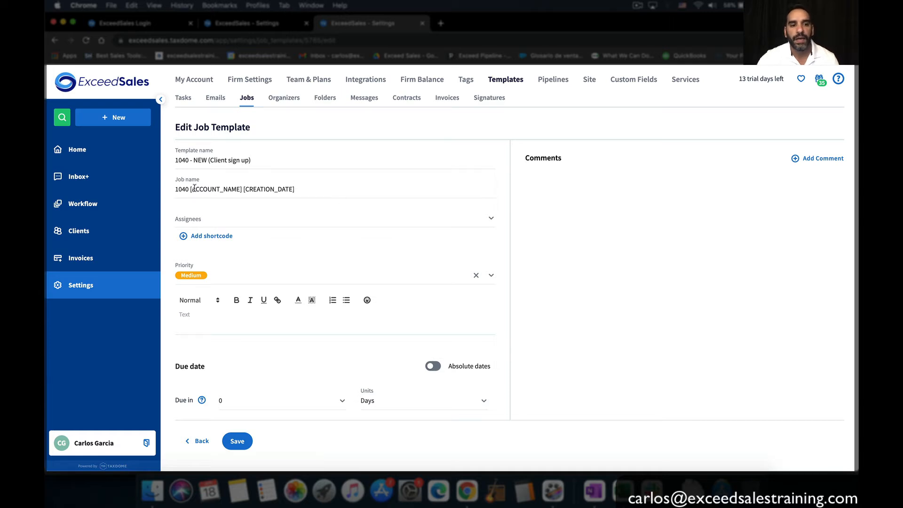
# Look through the job name shortcodes without inserting any
pyautogui.click(211, 235)
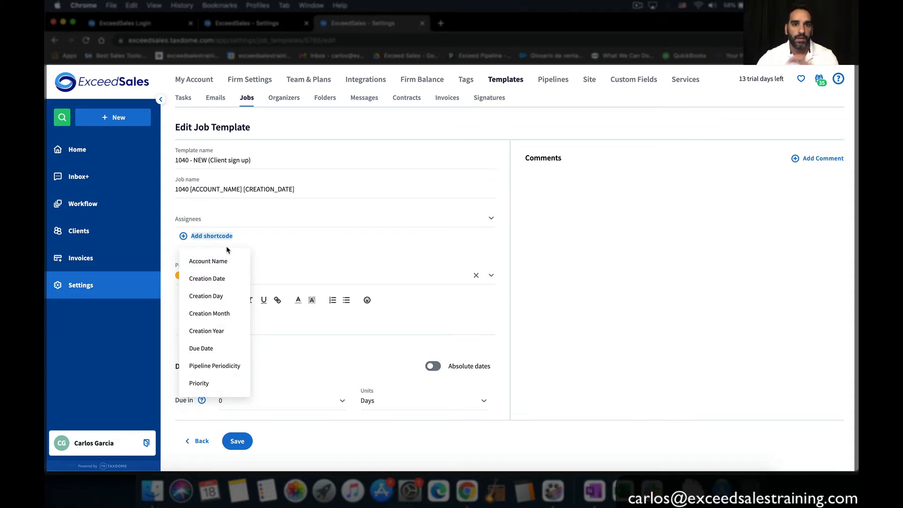
pyautogui.click(290, 188)
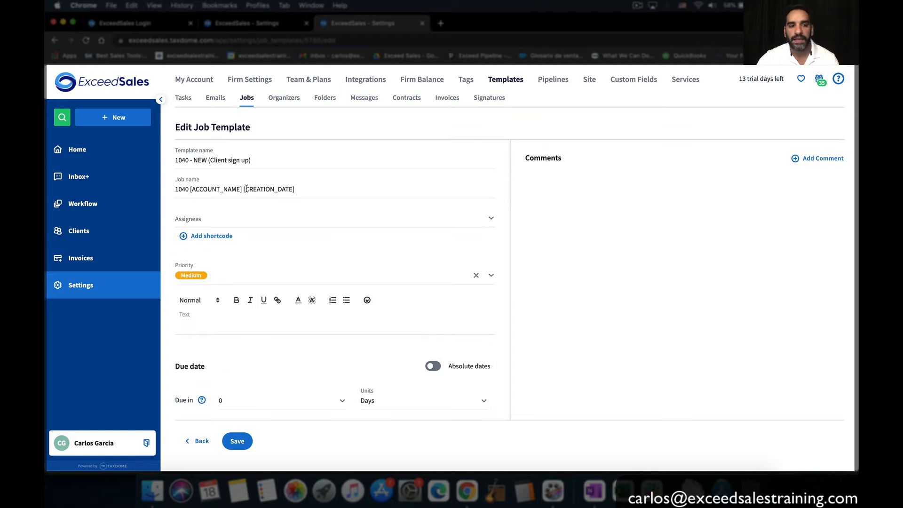
pyautogui.click(215, 238)
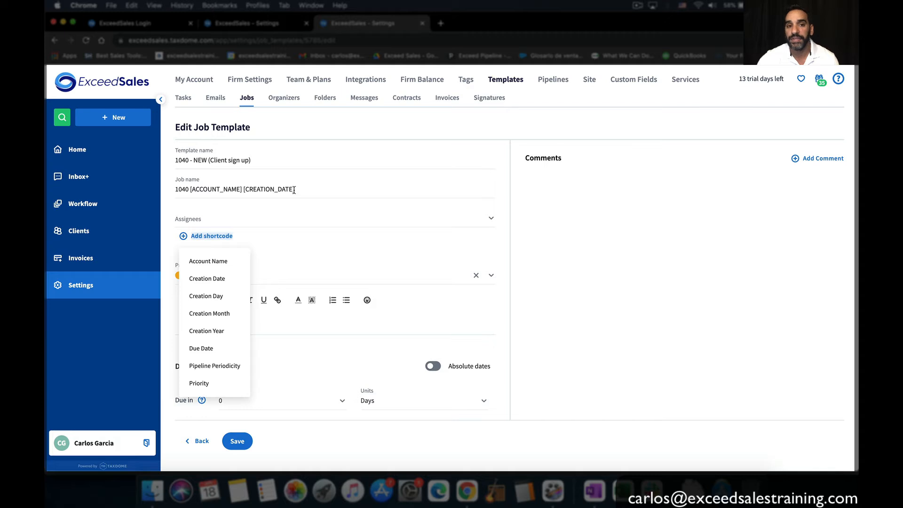
pyautogui.click(387, 189)
# Leave the template with no assignees and Medium priority, then save it
pyautogui.click(345, 217)
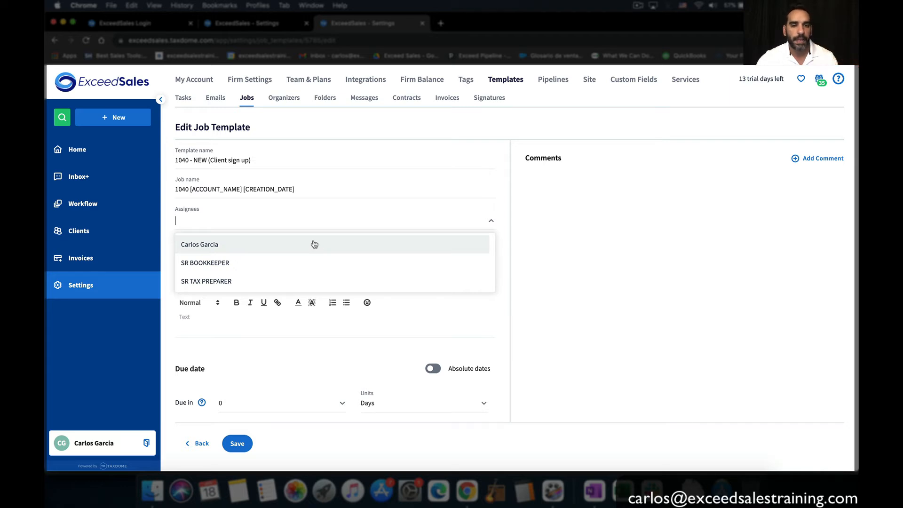
pyautogui.click(289, 281)
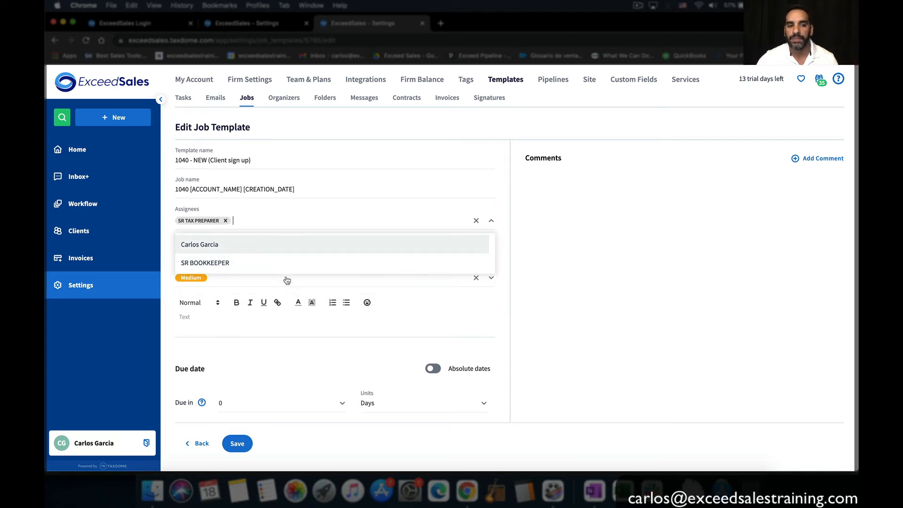
pyautogui.click(227, 222)
pyautogui.click(596, 265)
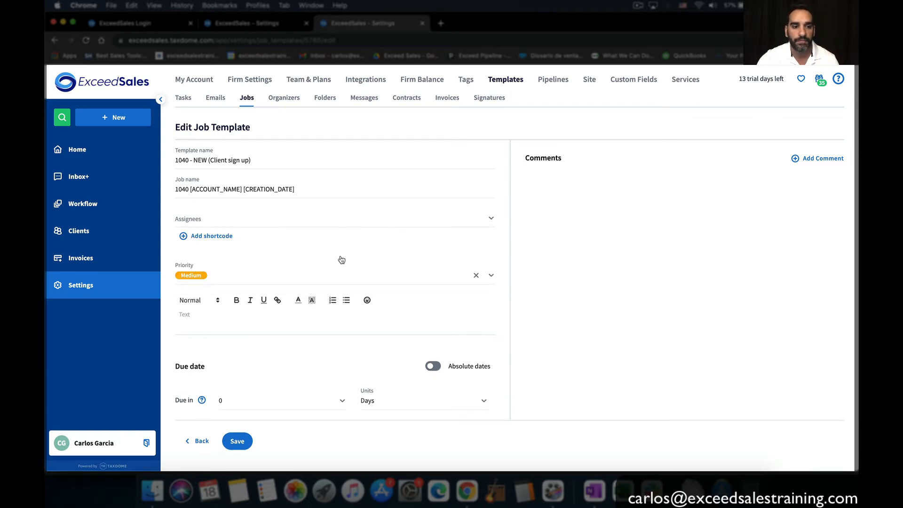
pyautogui.click(225, 277)
pyautogui.click(225, 276)
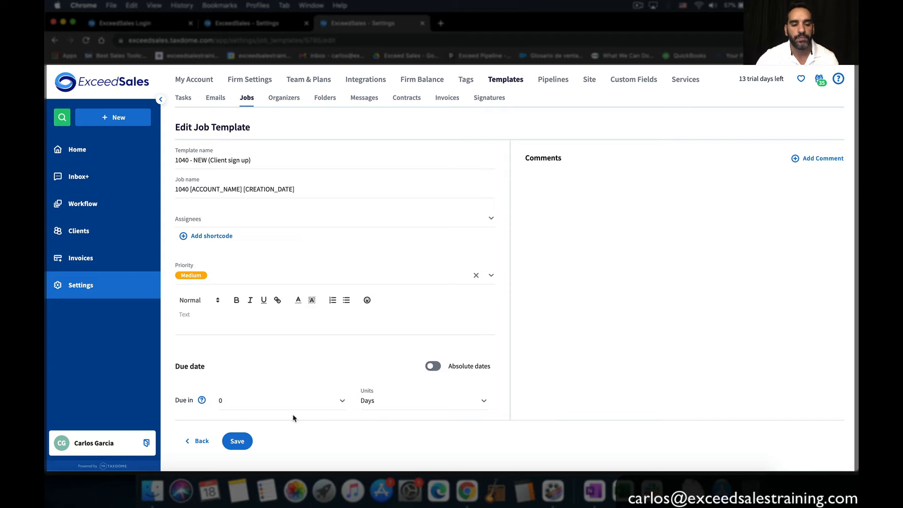
pyautogui.click(243, 441)
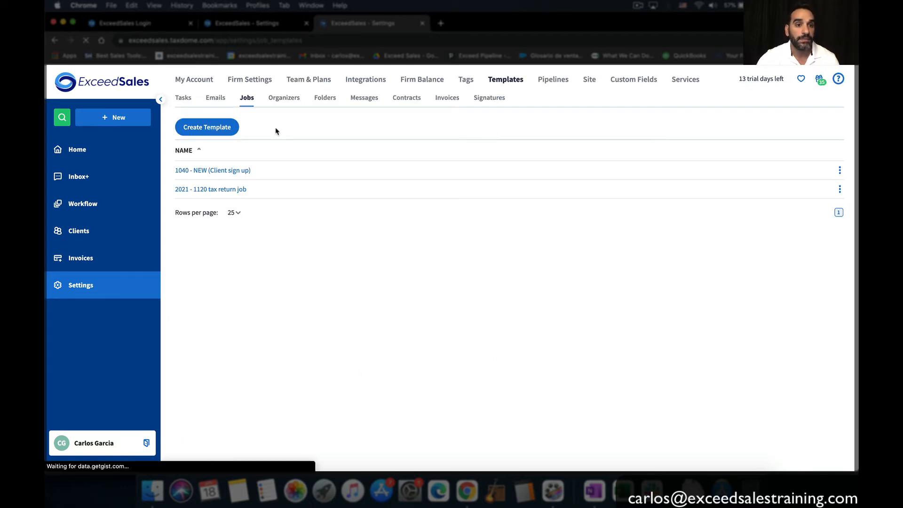
# Set the 1040 answer's job template to '1040 - NEW (Client sign up)'
pyautogui.click(264, 24)
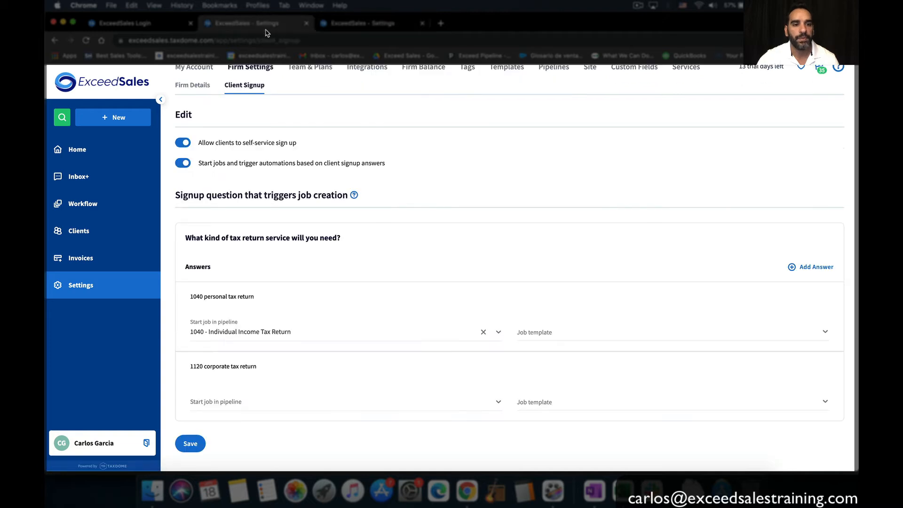
pyautogui.click(579, 339)
pyautogui.click(574, 365)
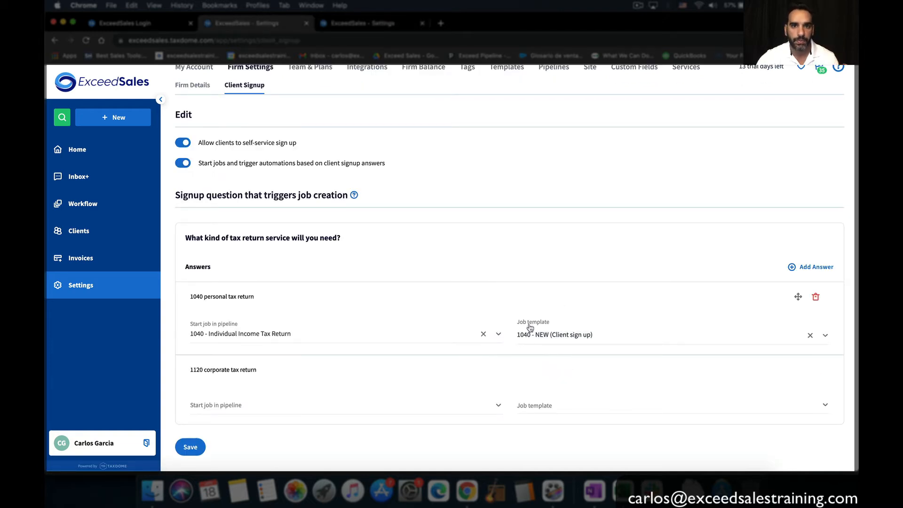
# Route the 1120 answer to the Corporate Income Tax Return pipeline with '2021 - 1120 tax return job', and save
pyautogui.click(338, 408)
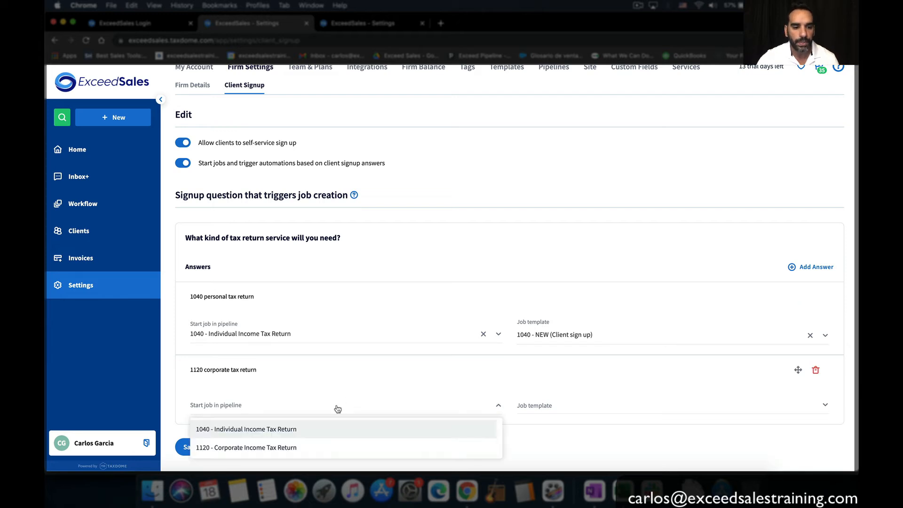
pyautogui.click(294, 444)
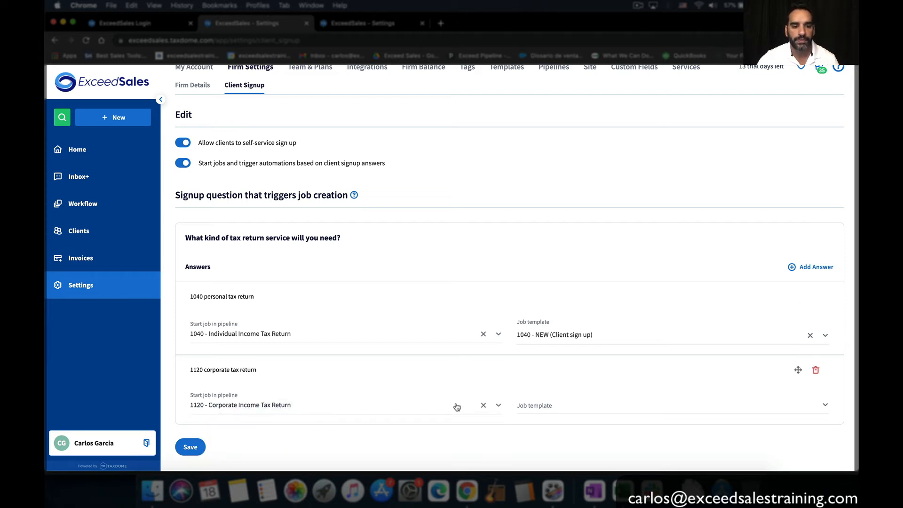
pyautogui.click(548, 409)
pyautogui.click(553, 445)
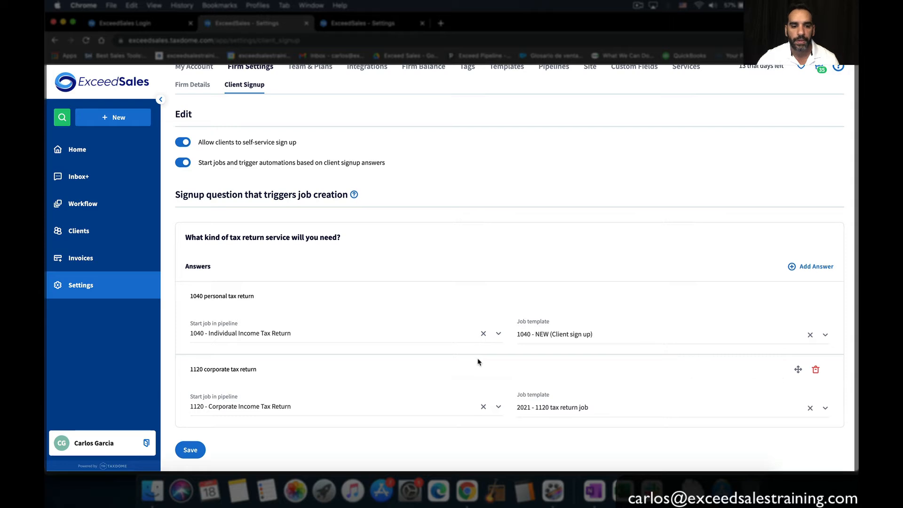
pyautogui.scroll(-1, 479, 362)
pyautogui.click(196, 443)
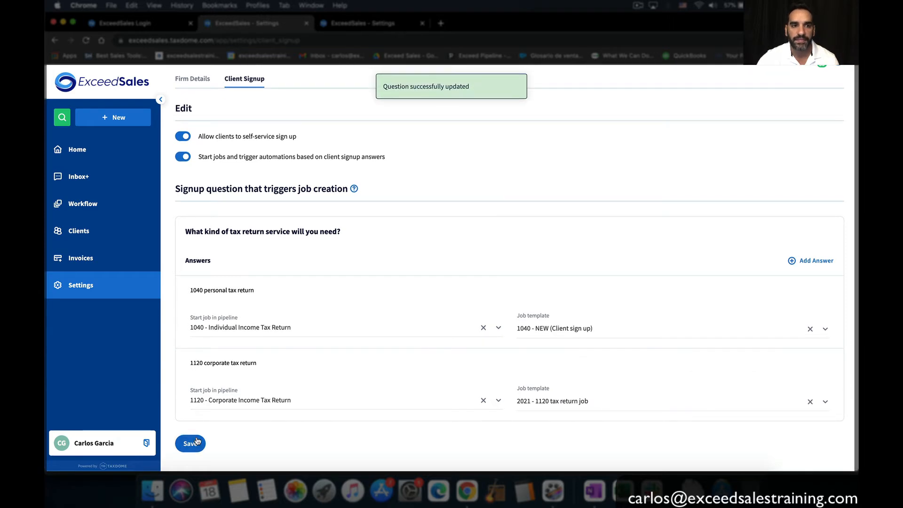
# Close the client signup settings and job templates tabs
pyautogui.click(354, 26)
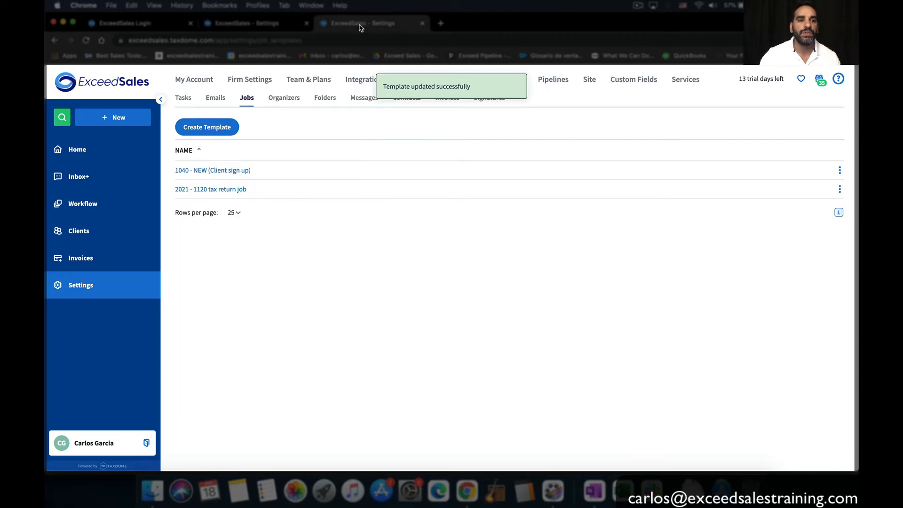
pyautogui.click(174, 26)
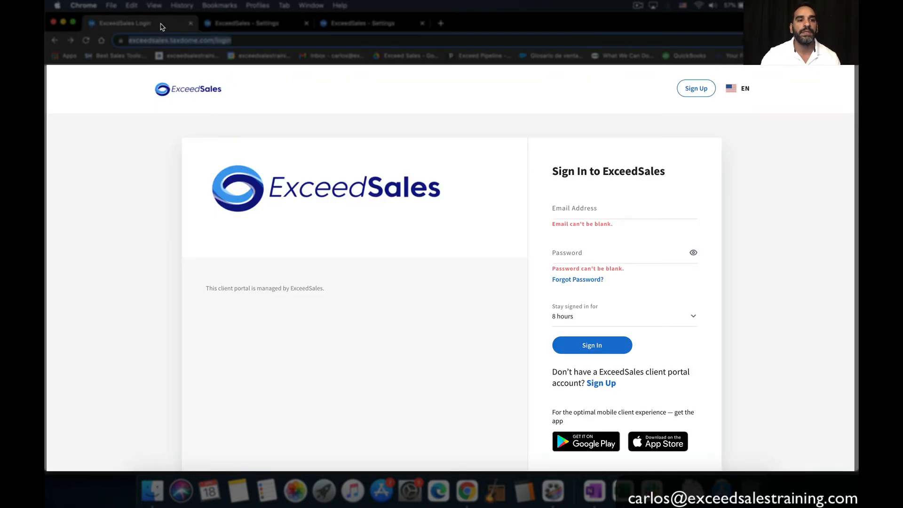
pyautogui.click(224, 25)
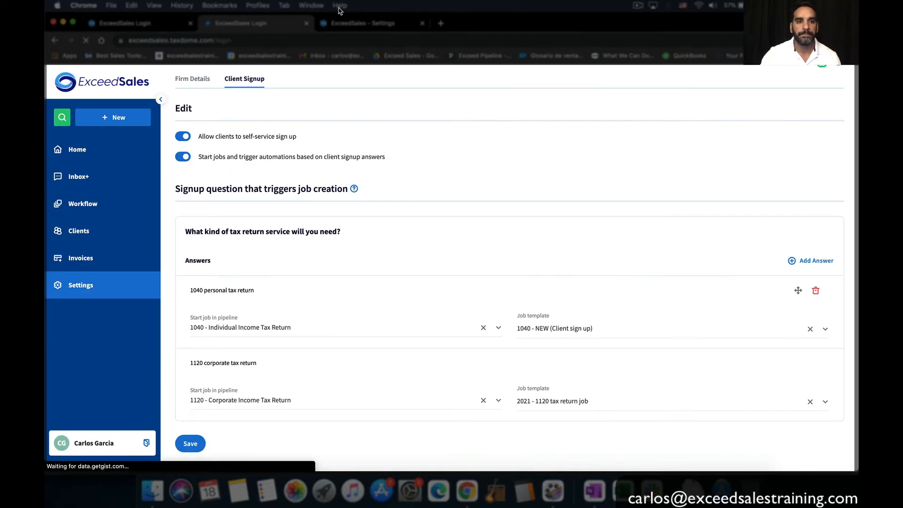
pyautogui.click(306, 23)
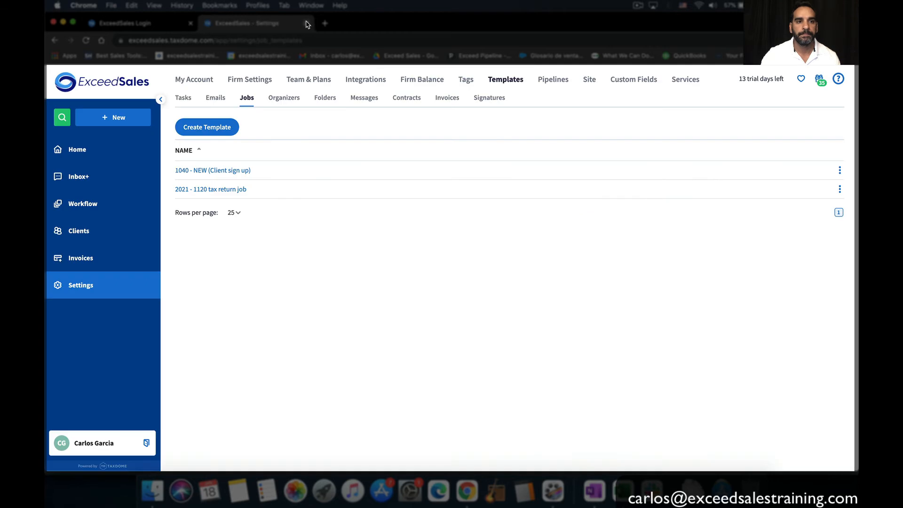
pyautogui.click(306, 23)
# Go from the client portal login page to its Sign Up page
pyautogui.click(444, 337)
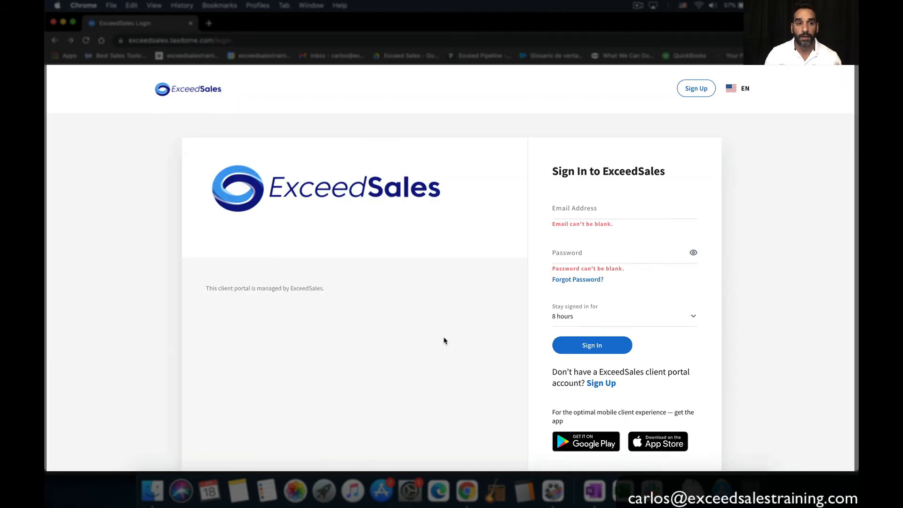
pyautogui.click(238, 43)
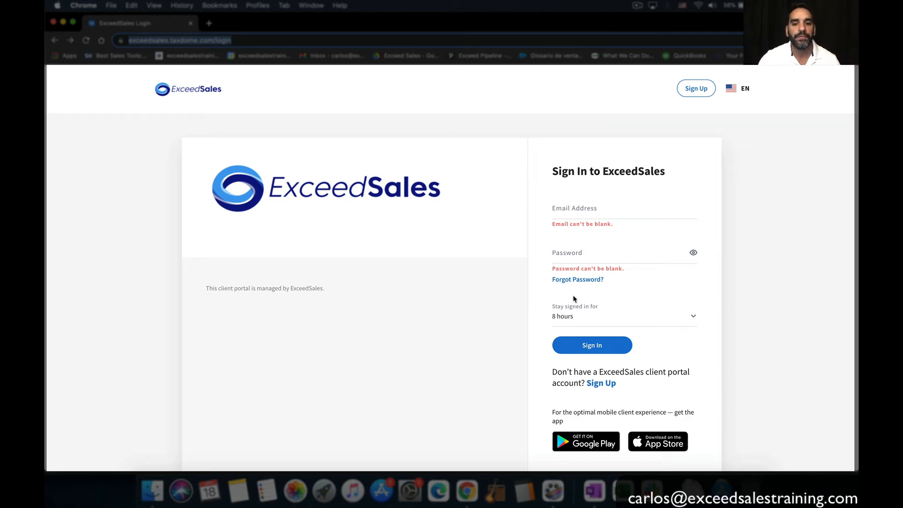
pyautogui.click(602, 384)
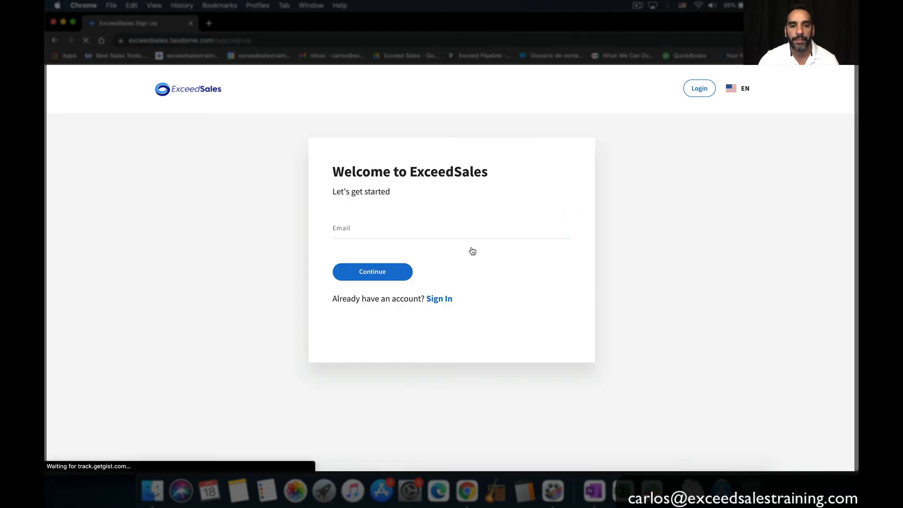
# Enter the test client's e-mail, then their first name, middle initial and last name
pyautogui.click(440, 231)
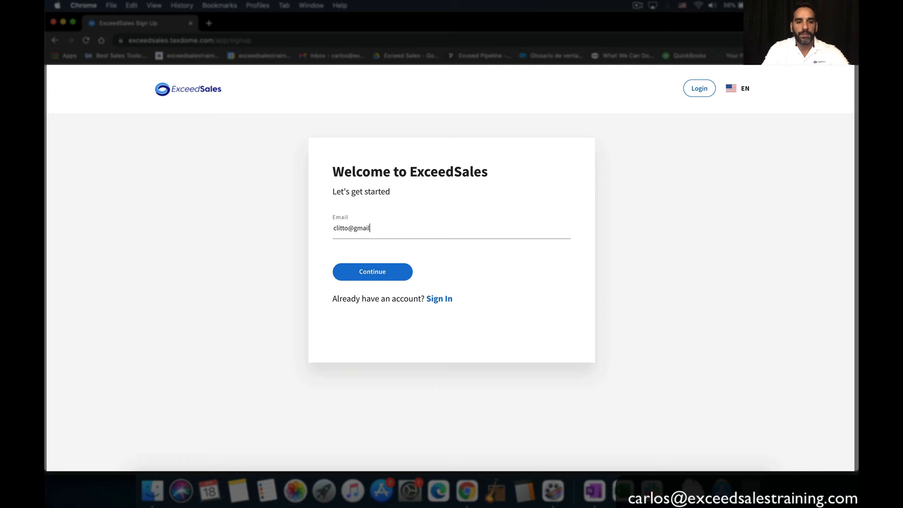
pyautogui.click(361, 275)
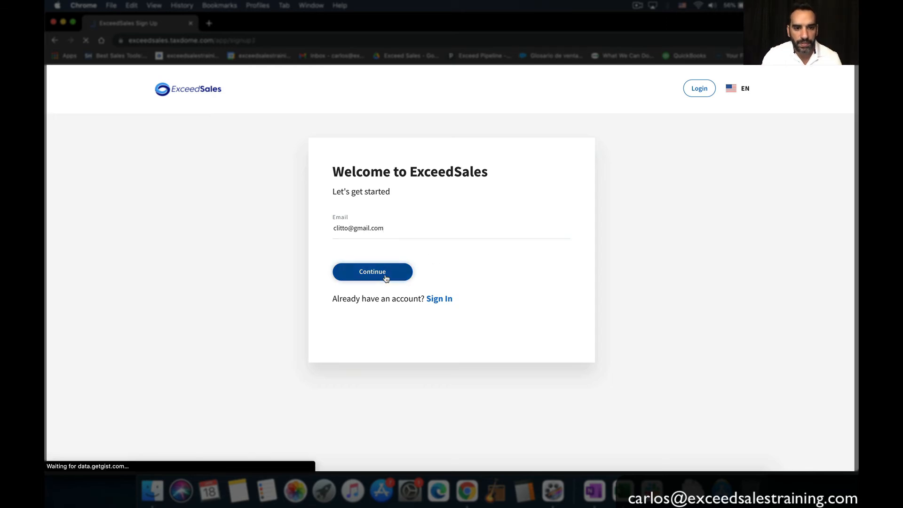
pyautogui.click(404, 228)
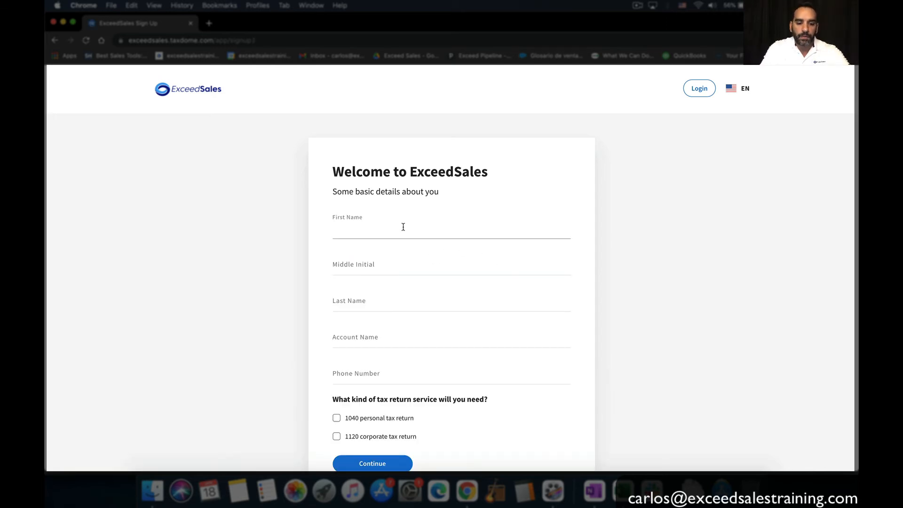
pyautogui.press('Tab')
pyautogui.press('Tab')
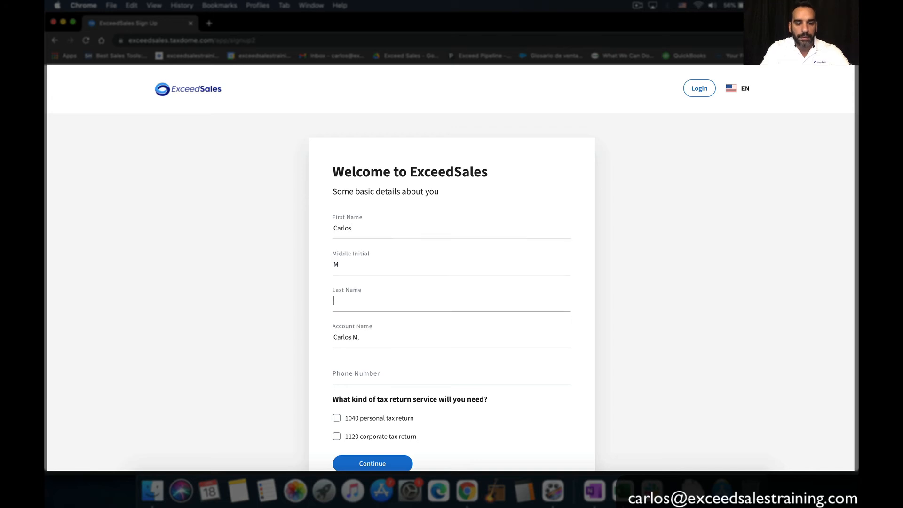
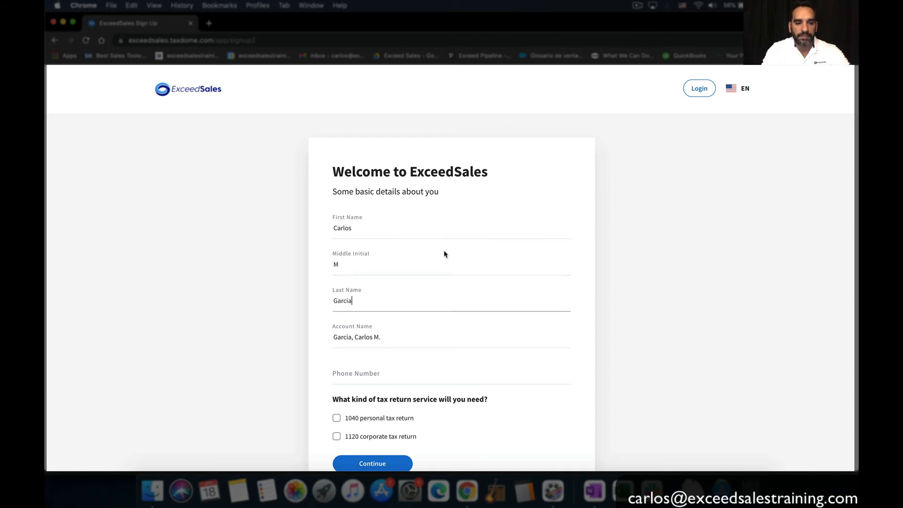
# Add the client's phone number, request the 1040 and 1120 services, and create the account
pyautogui.scroll(-3, 444, 255)
pyautogui.click(391, 284)
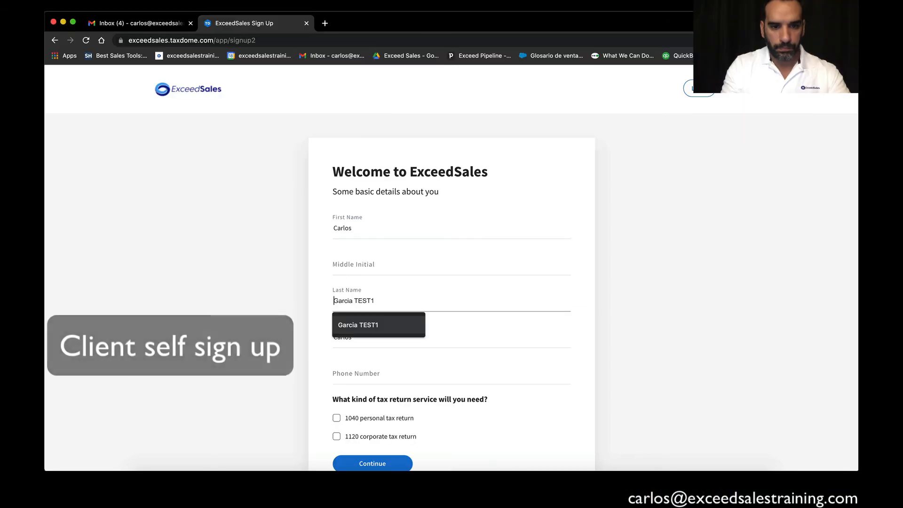
pyautogui.press('Return')
pyautogui.press('Tab')
pyautogui.press('Tab')
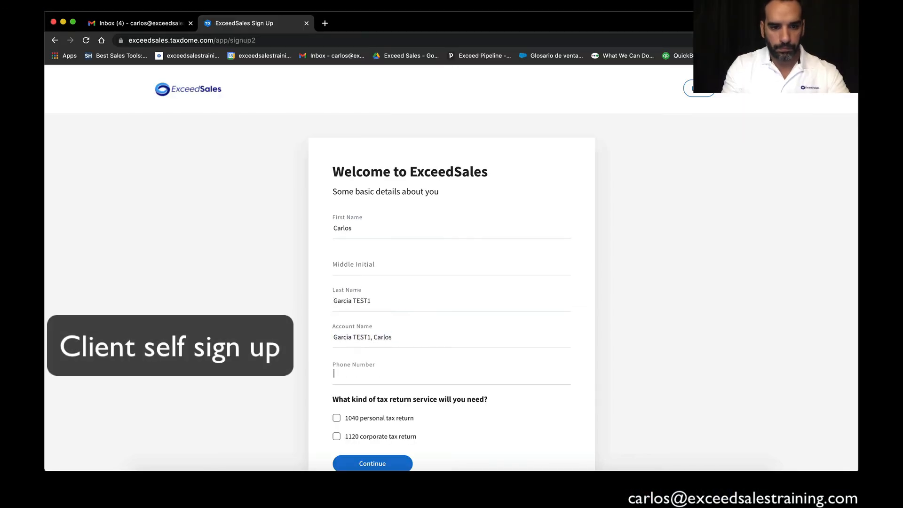
pyautogui.write('5555555555')
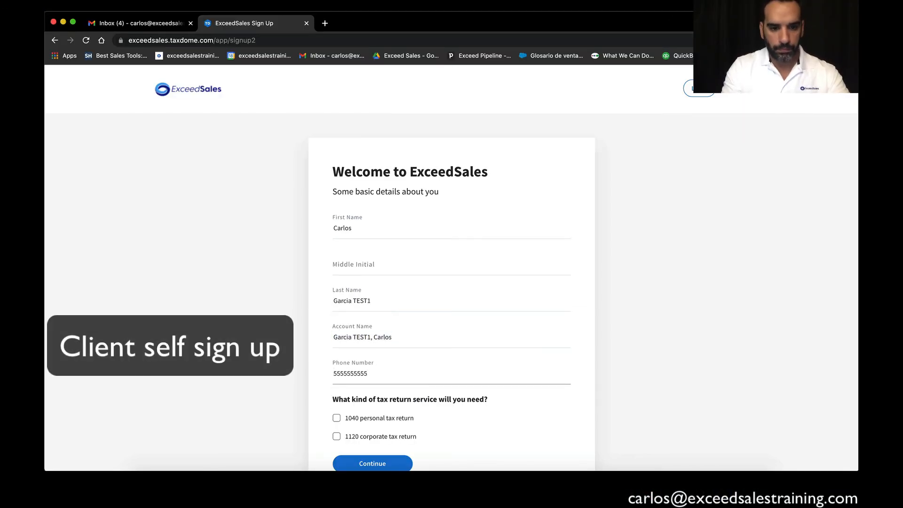
pyautogui.click(337, 418)
pyautogui.scroll(-3, 372, 400)
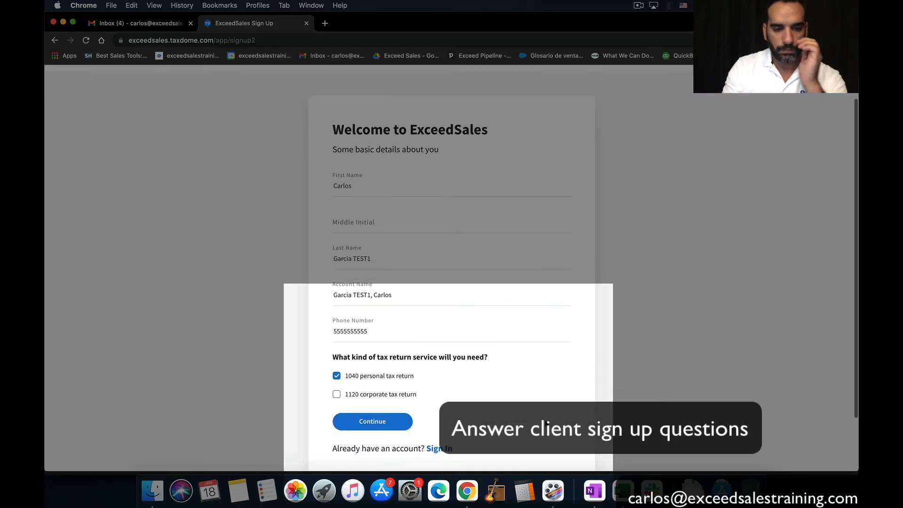
pyautogui.click(336, 368)
pyautogui.click(367, 371)
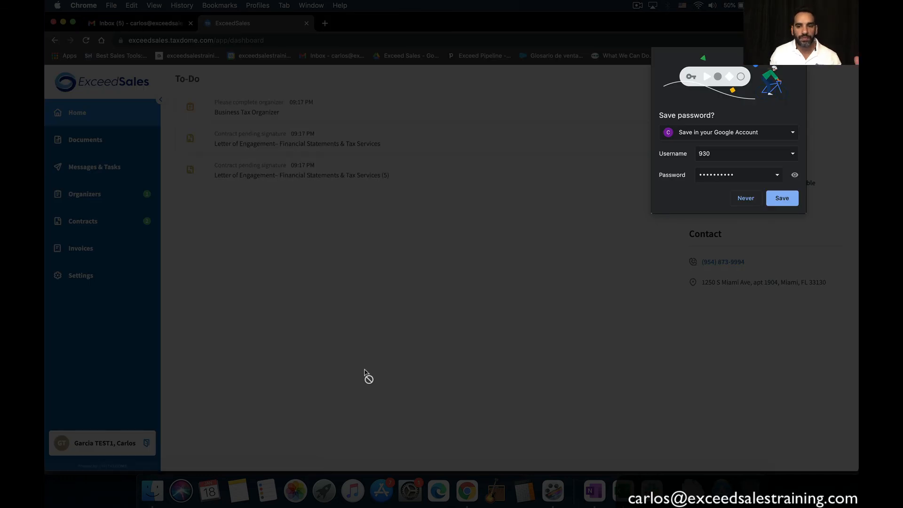
# Sign out of the client portal, sign back in as the firm, and open the Workflow pipelines
pyautogui.click(782, 198)
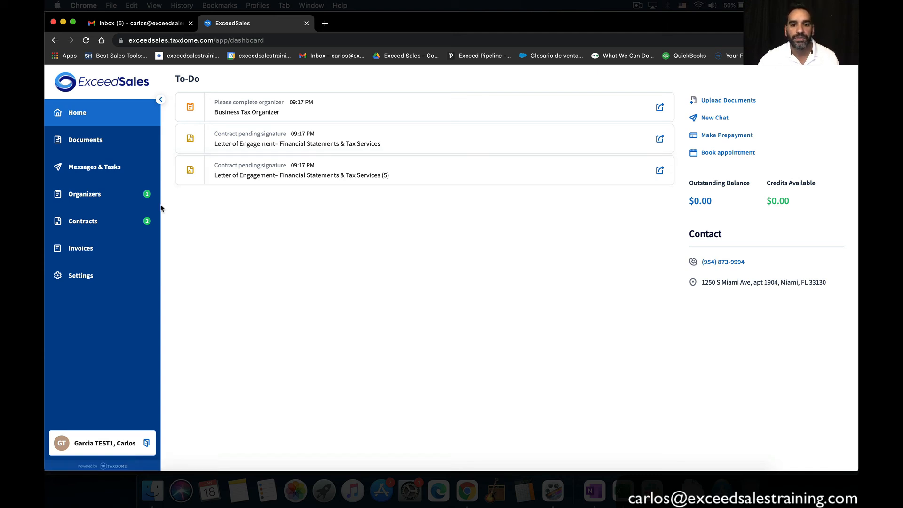
pyautogui.click(146, 445)
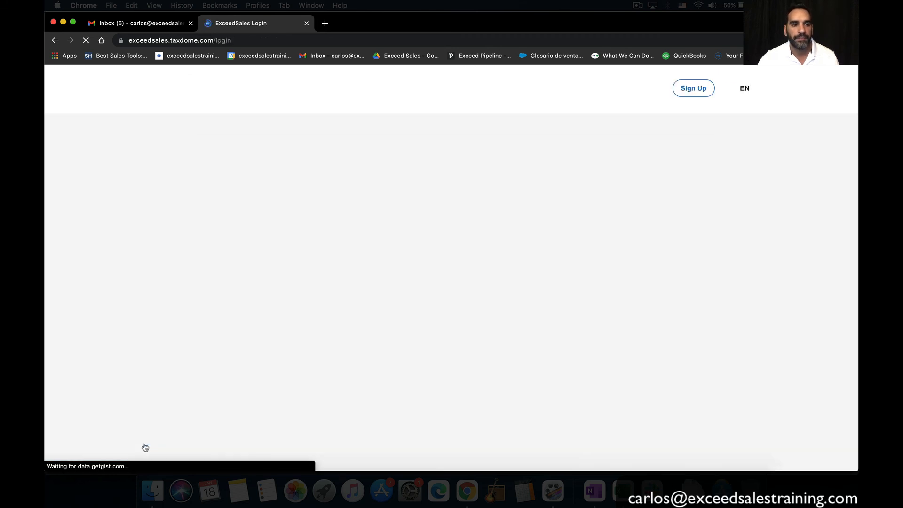
pyautogui.click(610, 212)
pyautogui.write('930')
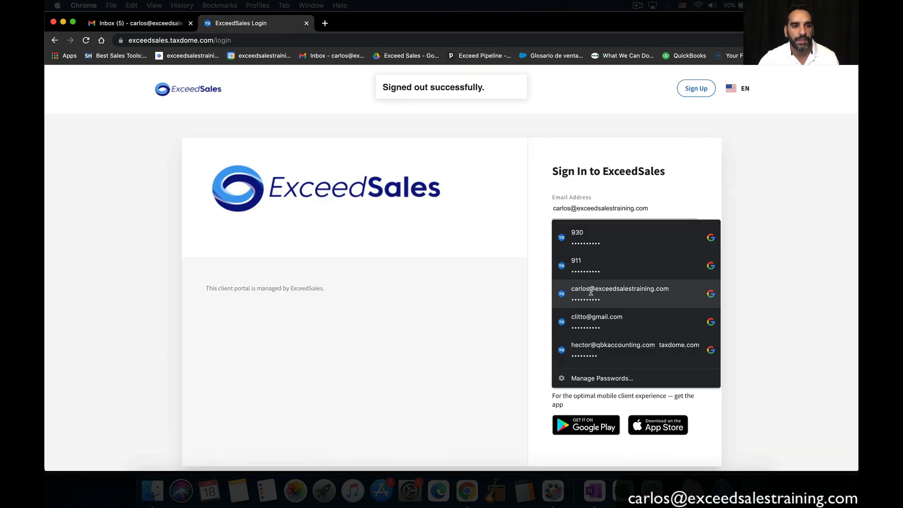
pyautogui.click(592, 288)
pyautogui.click(600, 328)
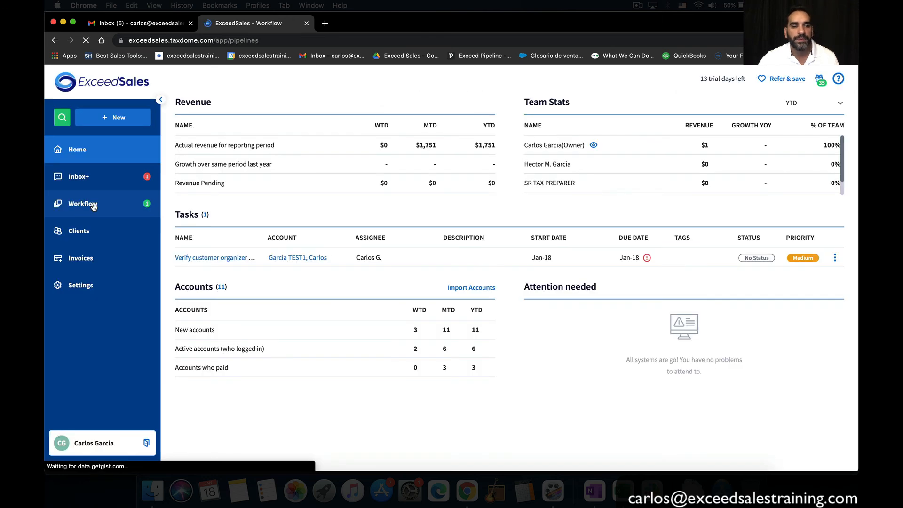
pyautogui.click(93, 205)
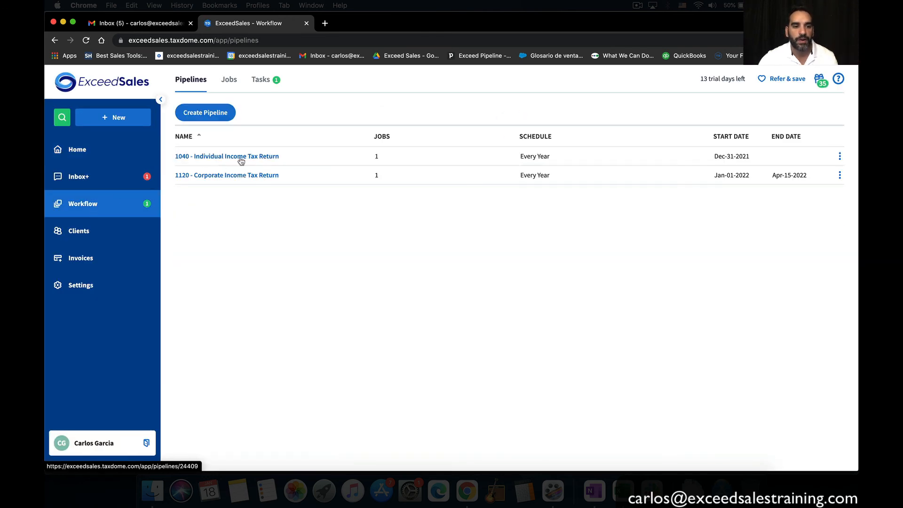
# Check the test client's new job on the 1040 - Individual Income Tax Return board
pyautogui.click(240, 159)
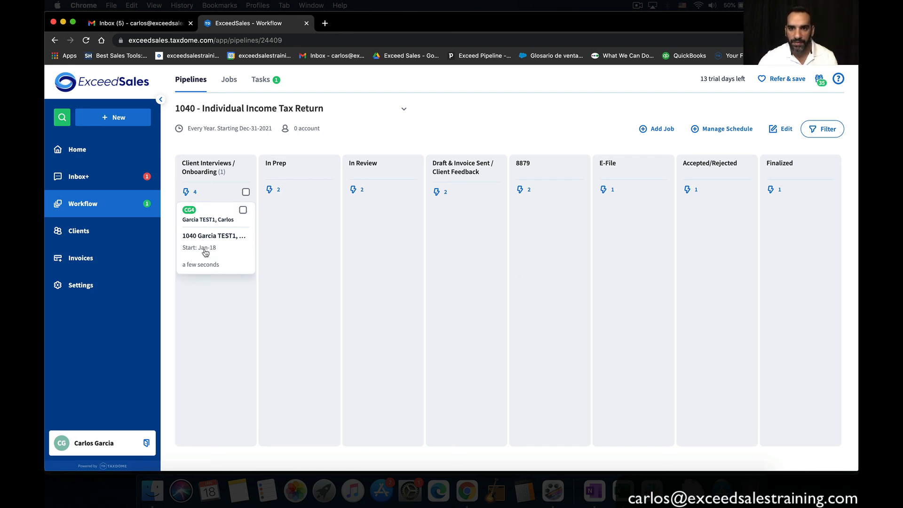
pyautogui.click(224, 240)
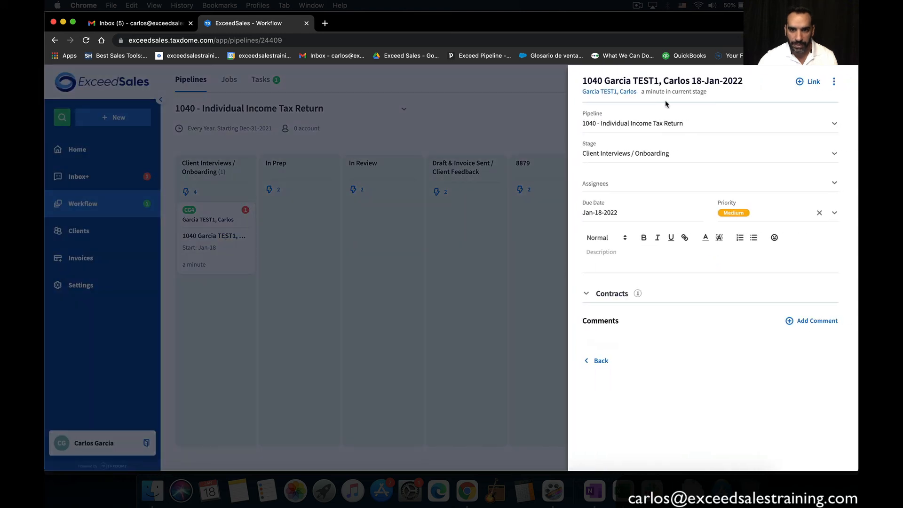
pyautogui.moveTo(746, 82); pyautogui.dragTo(604, 81)
pyautogui.click(135, 229)
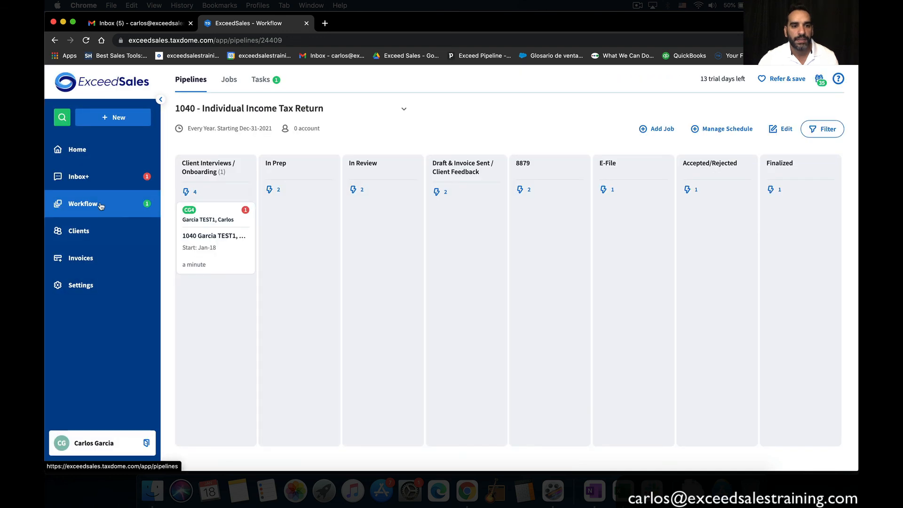
# Check the test client's new job on the 1120 - Corporate Income Tax Return board
pyautogui.click(100, 204)
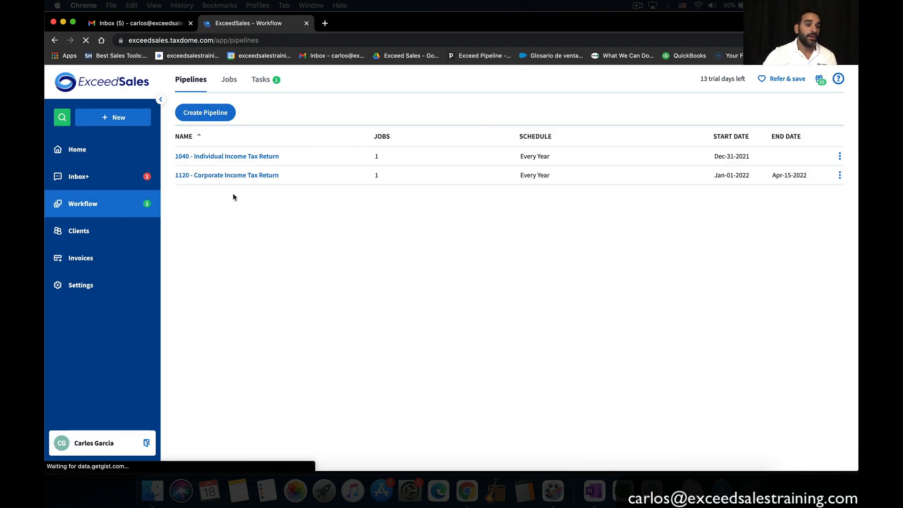
pyautogui.click(247, 179)
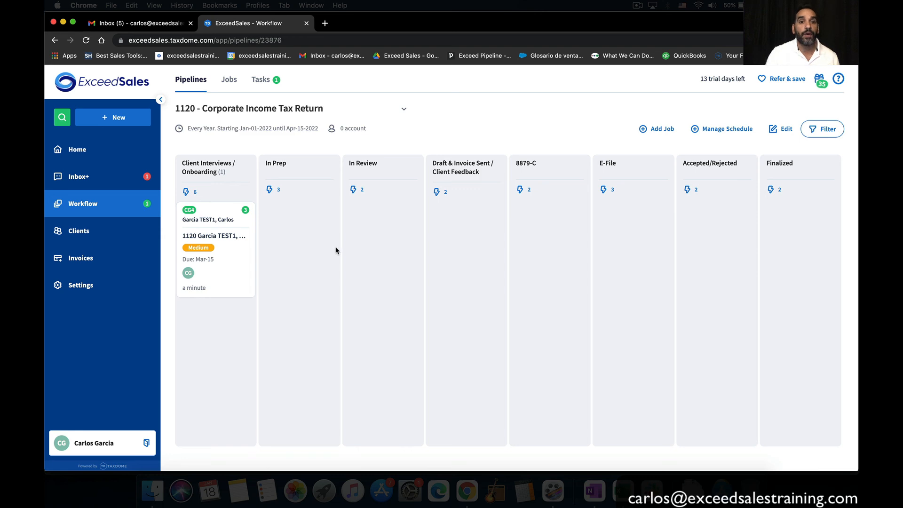
pyautogui.click(238, 244)
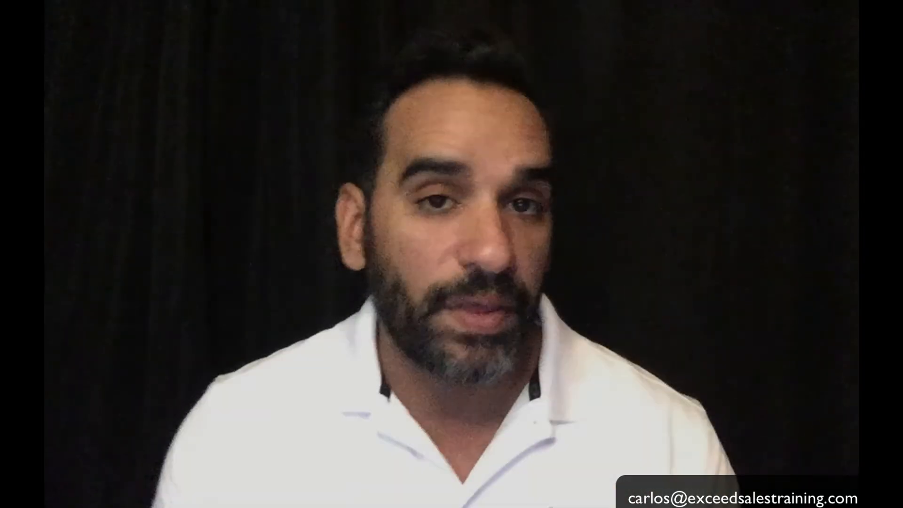